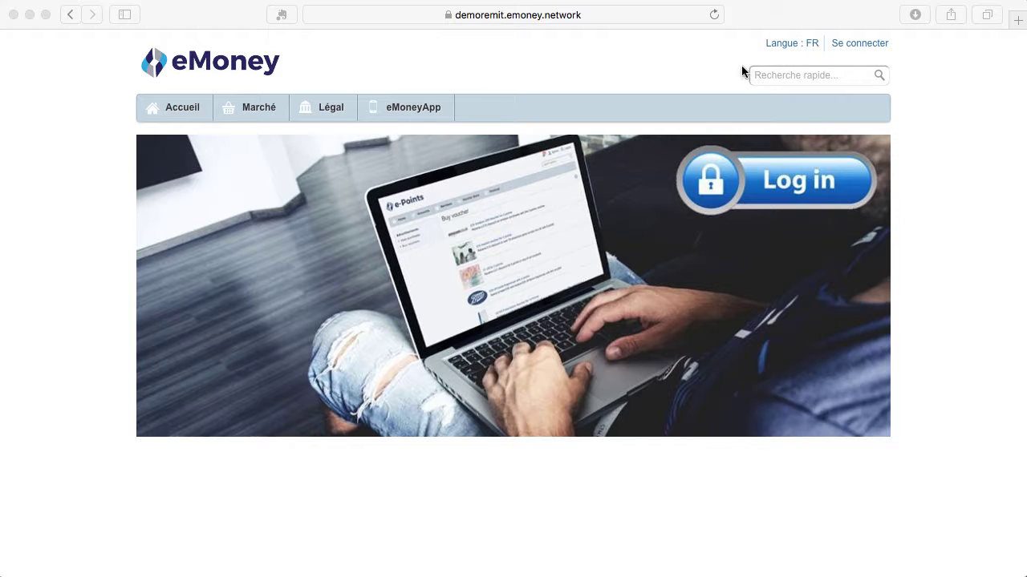
Open the eMoneyApp payment gateway login page in a new browser tab
left_click(407, 112)
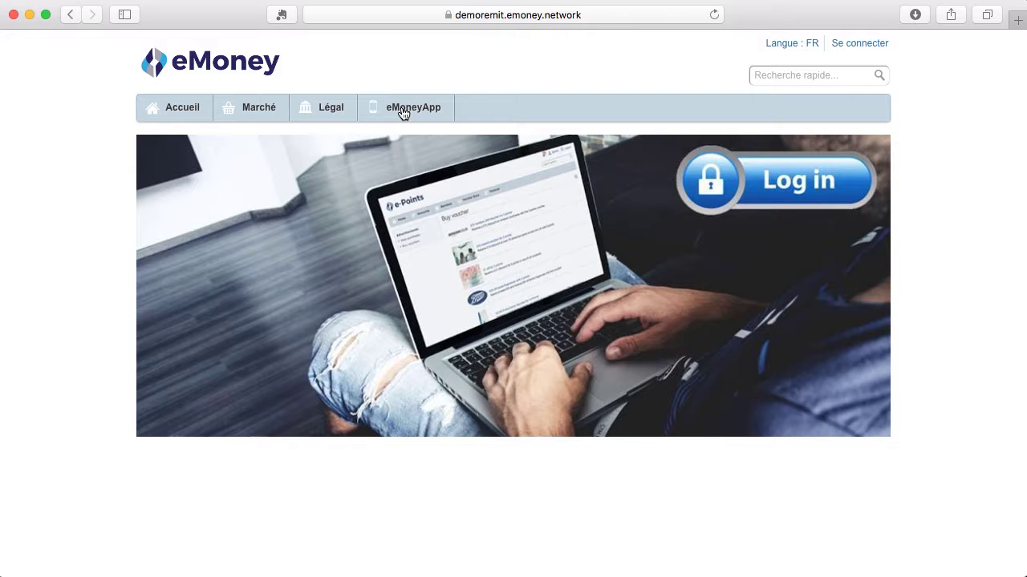
left_click(404, 112)
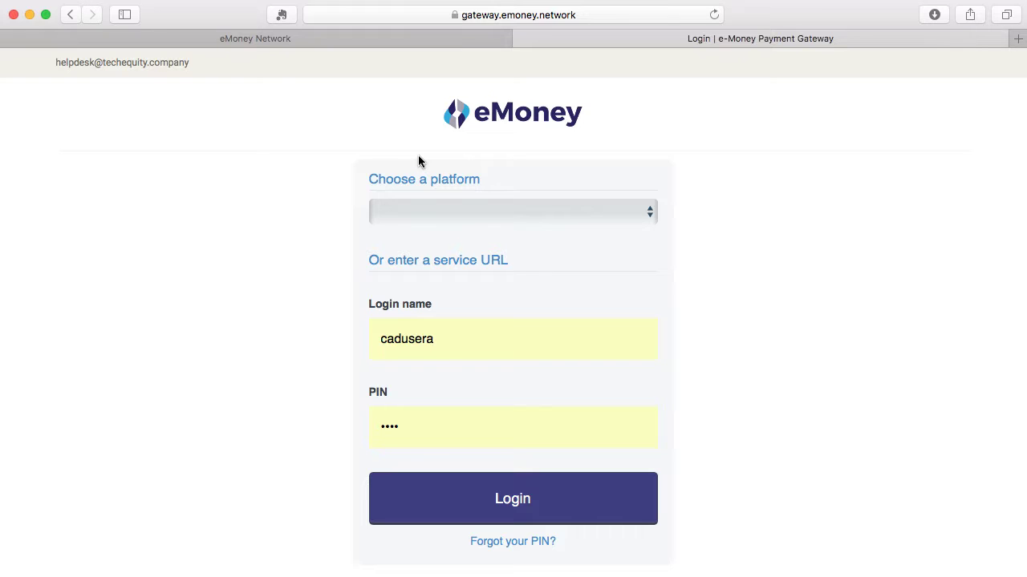
Log in to the payment gateway on the Remit platform using the autofilled login name and PIN
key("Return")
left_click(646, 218)
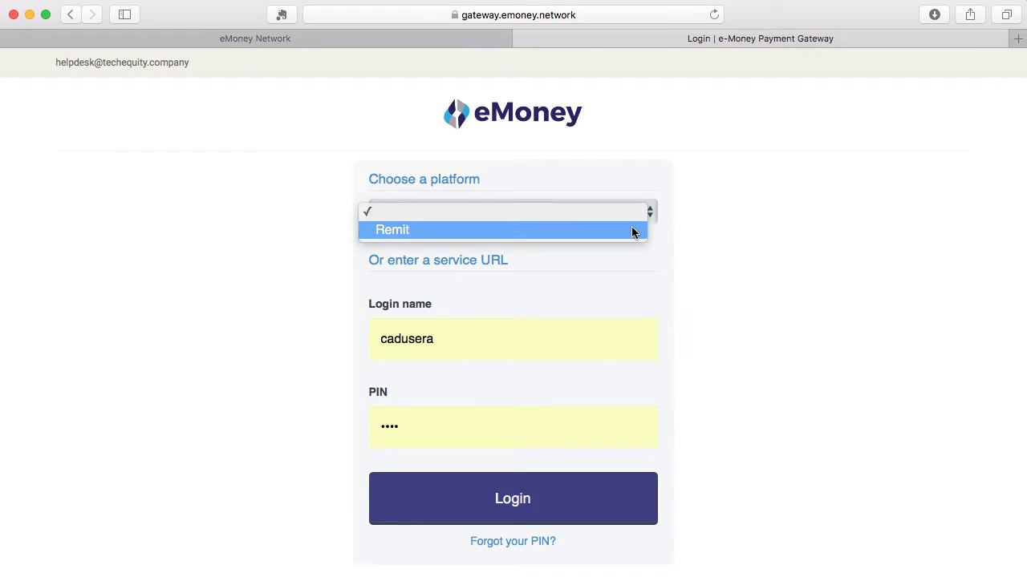
left_click(634, 231)
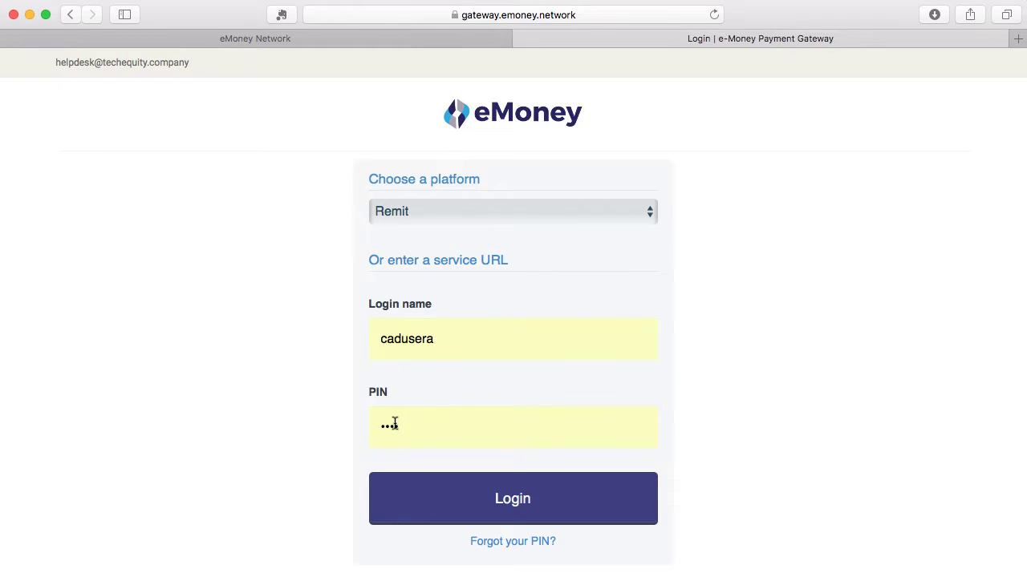
left_click(520, 504)
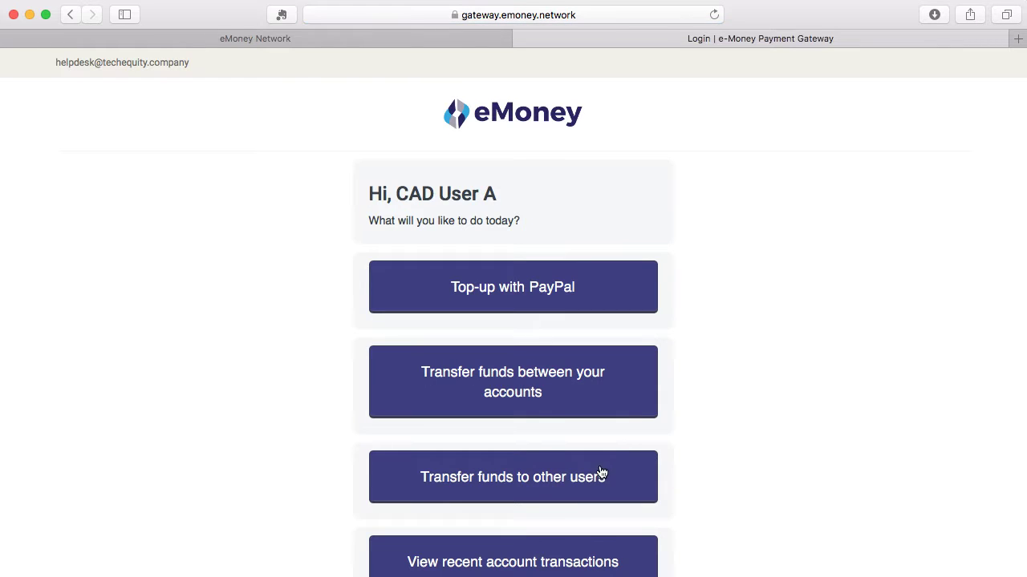
Look over the home menu options and choose Top-up with PayPal
scroll(559, 330, "down", 2)
scroll(559, 332, "up", 2)
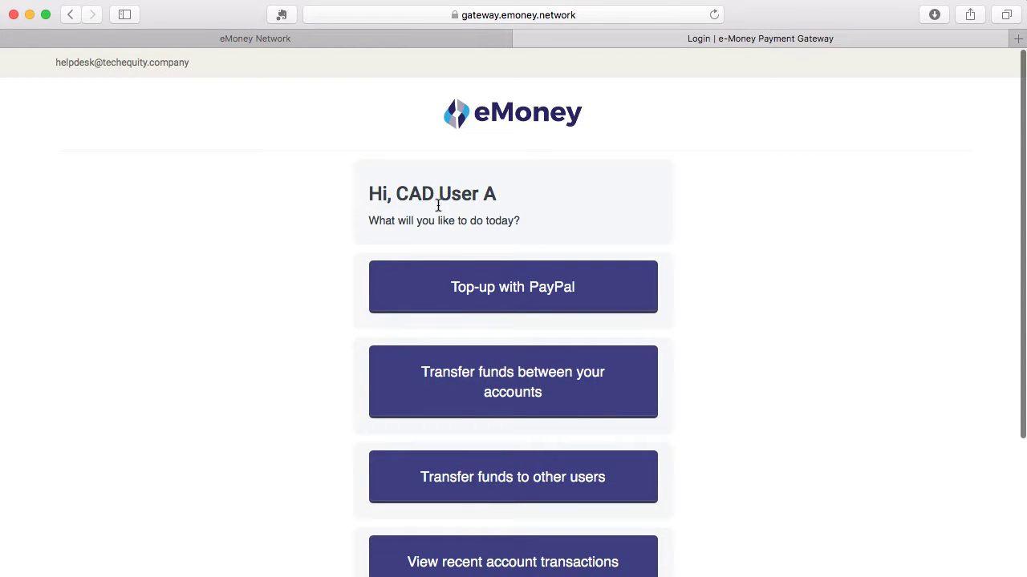
left_click_drag(397, 196, 508, 193)
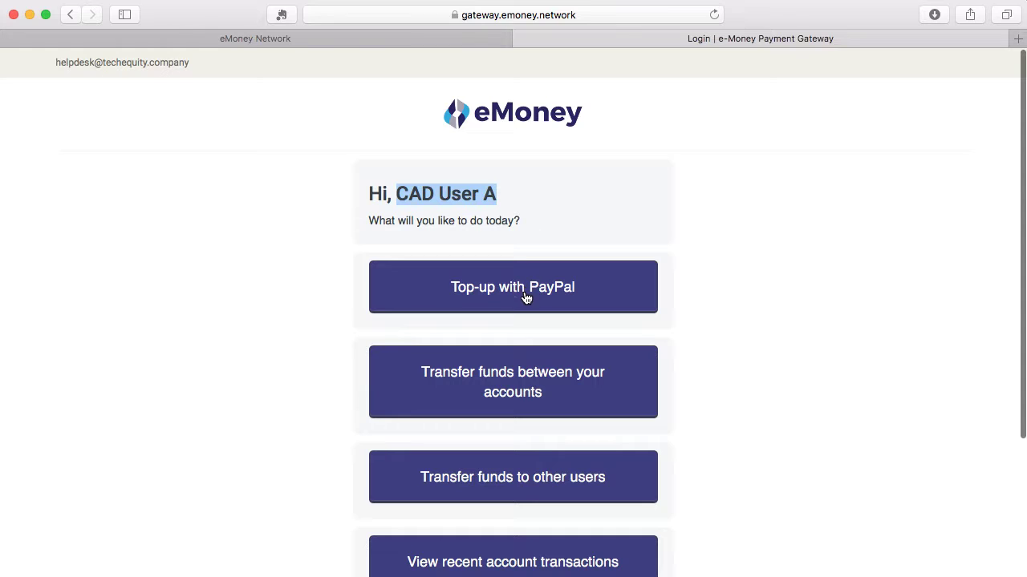
scroll(485, 309, "down", 2)
scroll(484, 320, "down", 3)
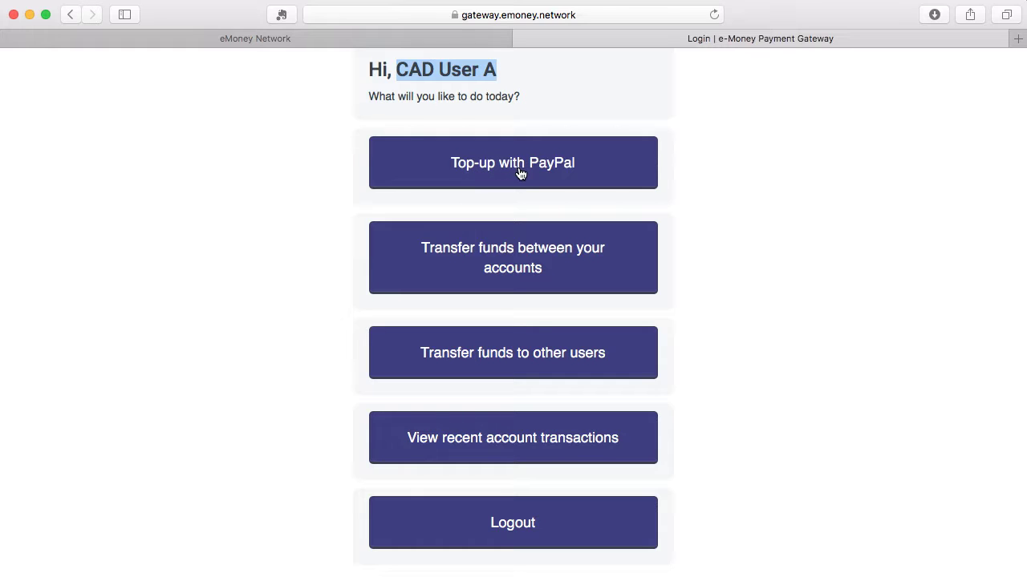
left_click(519, 174)
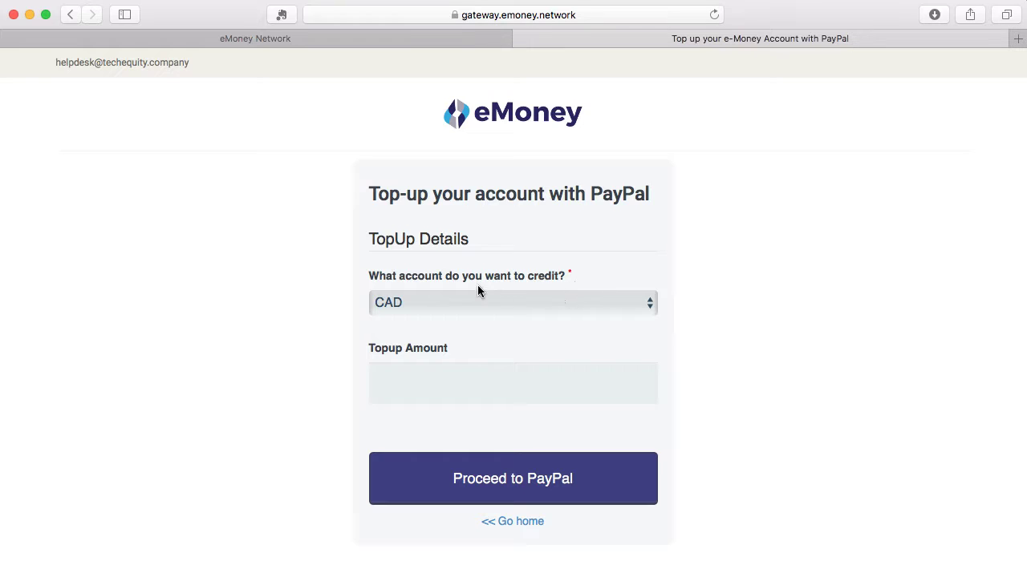
Request a 500 top-up to the CAD account and proceed to PayPal
left_click(535, 309)
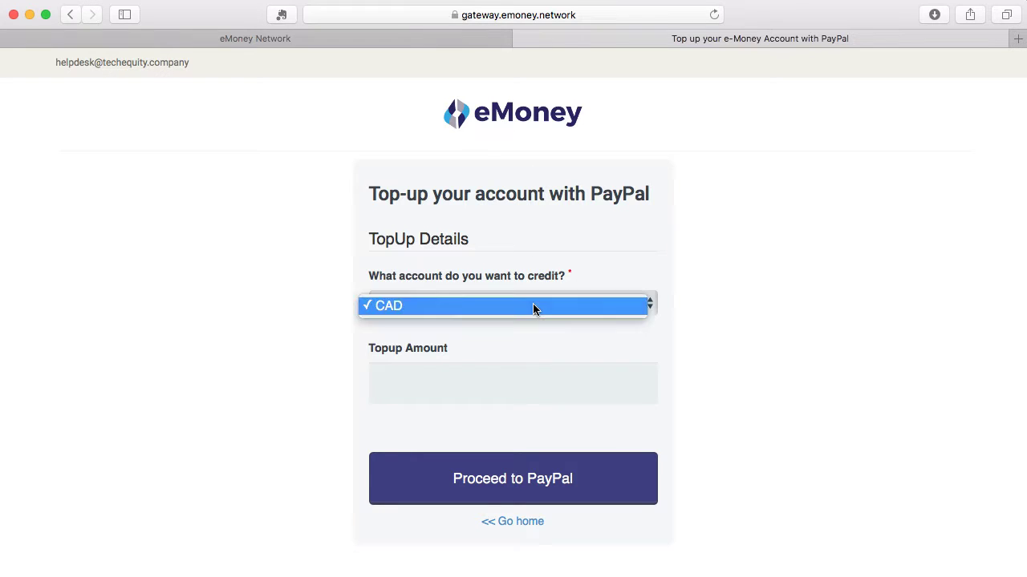
left_click(534, 308)
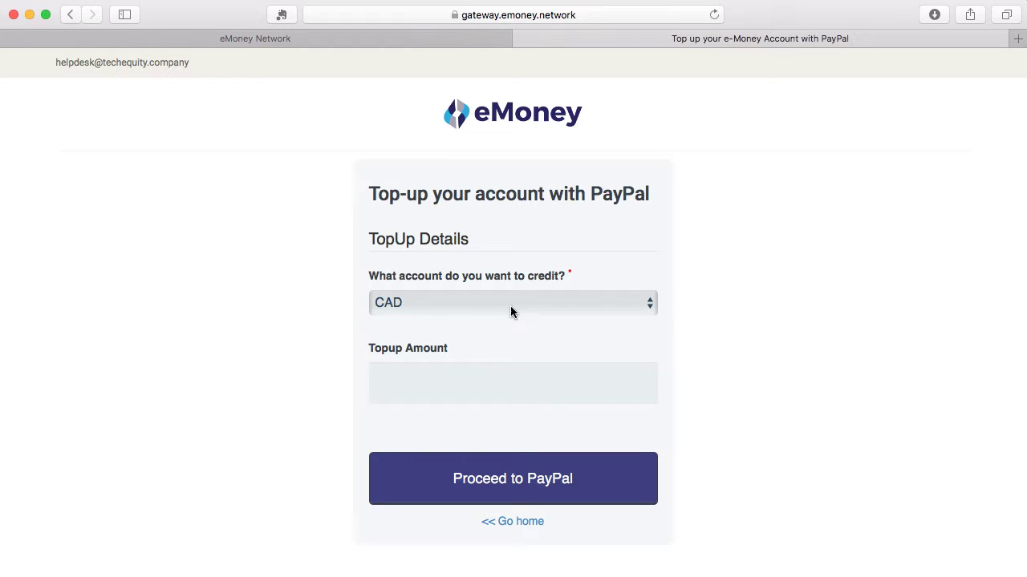
left_click(511, 393)
type("500")
left_click(516, 478)
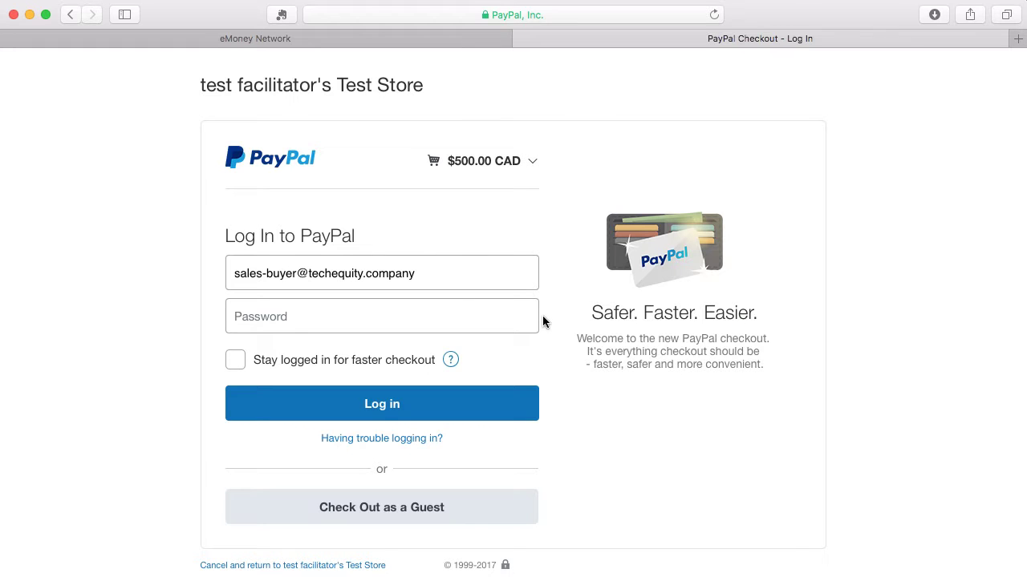
Log in to PayPal with the account password, skip saving it, and approve the $500.00 CAD payment
left_click(444, 315)
type("••••••••")
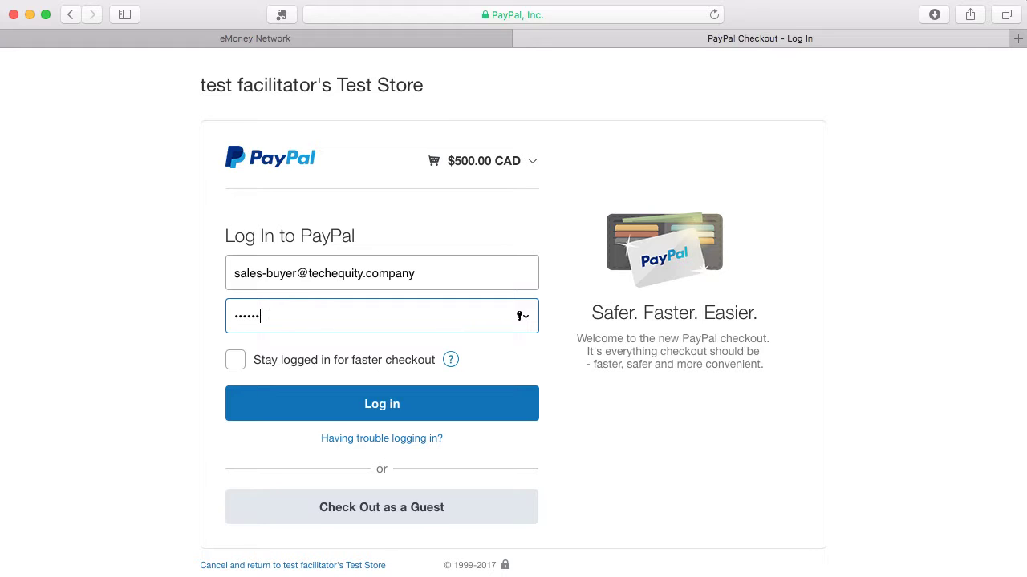
left_click(413, 419)
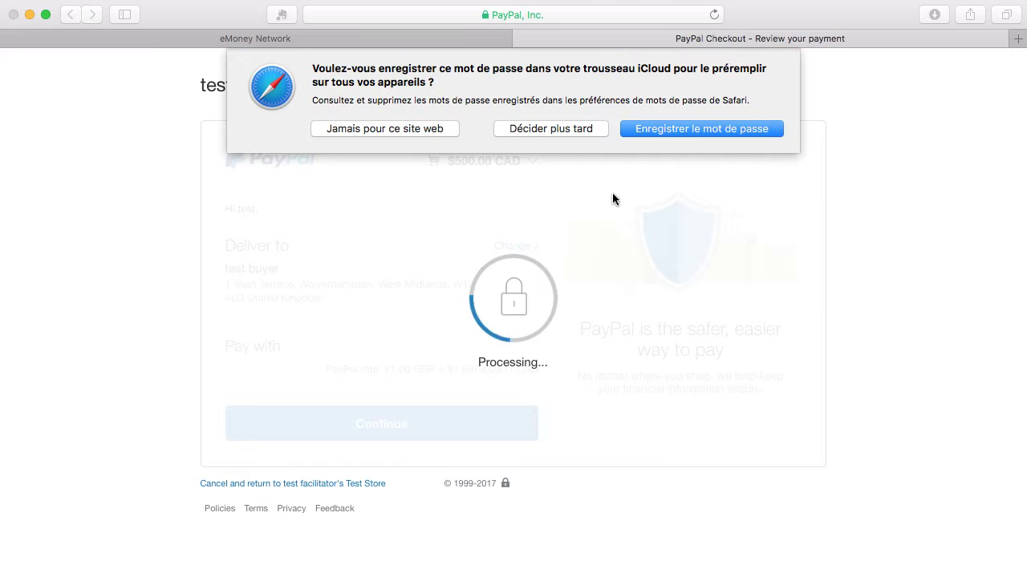
left_click(576, 130)
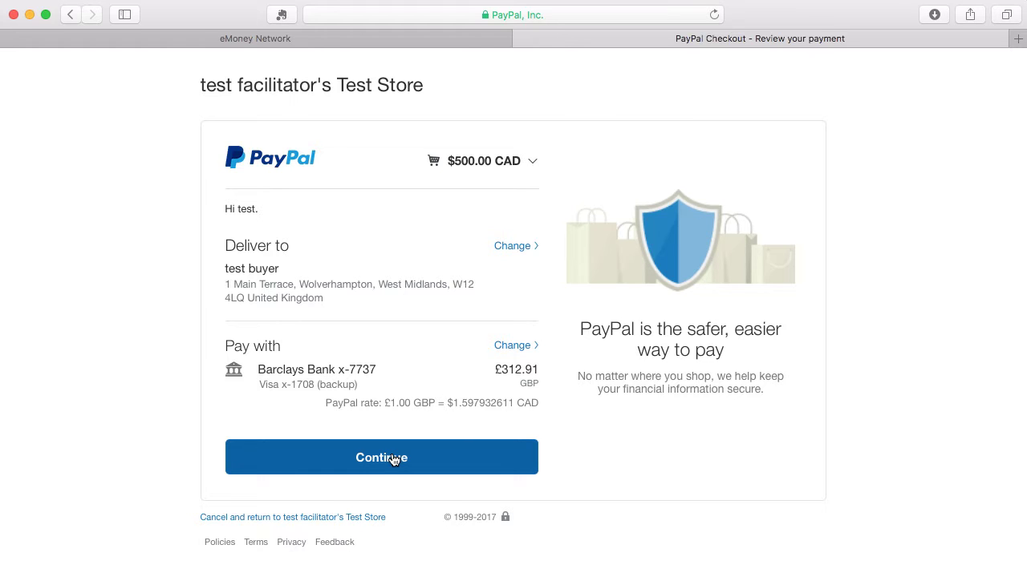
left_click(383, 458)
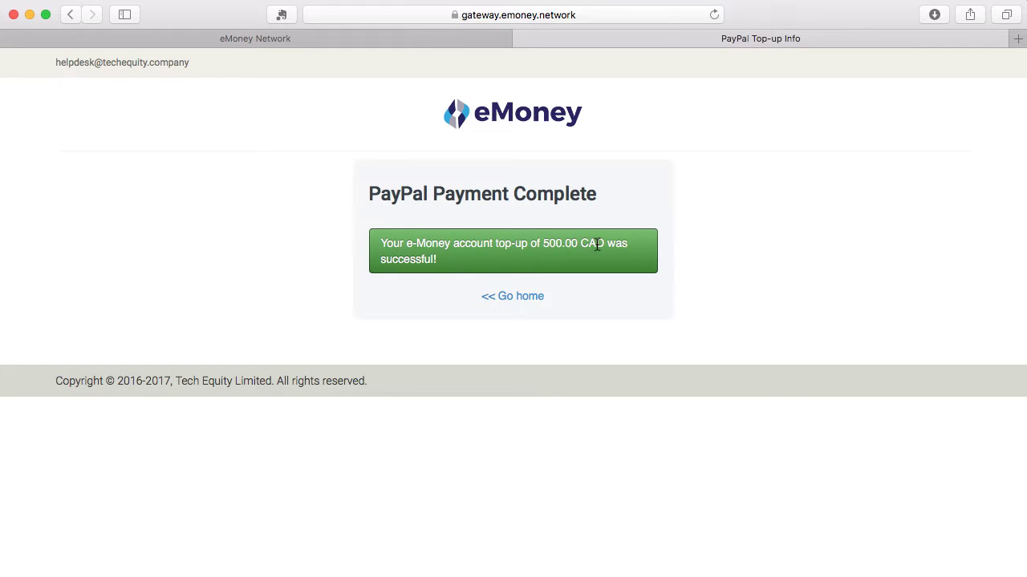
Go home from the payment-complete page and open the transfer-between-own-accounts form
left_click(530, 296)
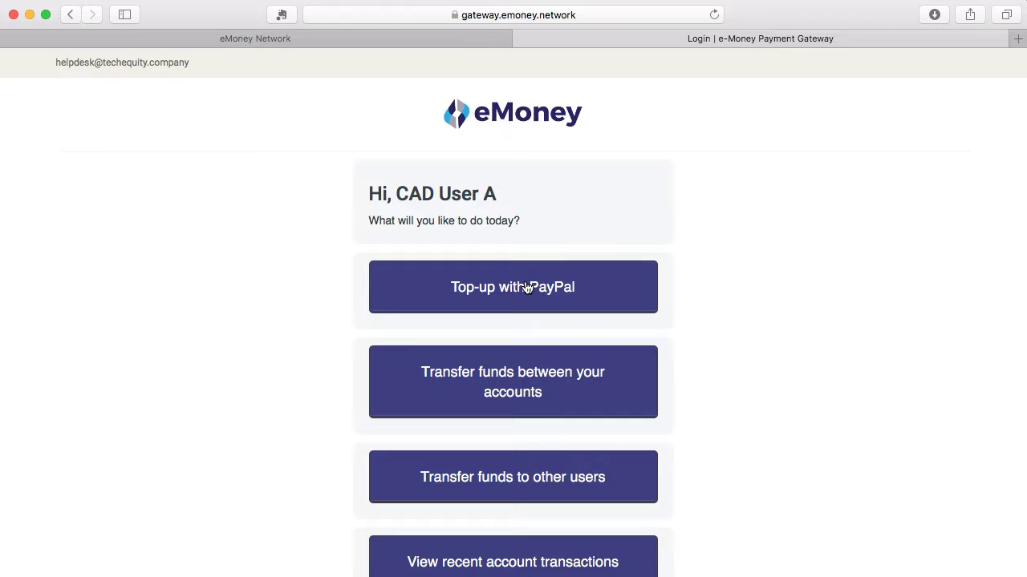
left_click(505, 390)
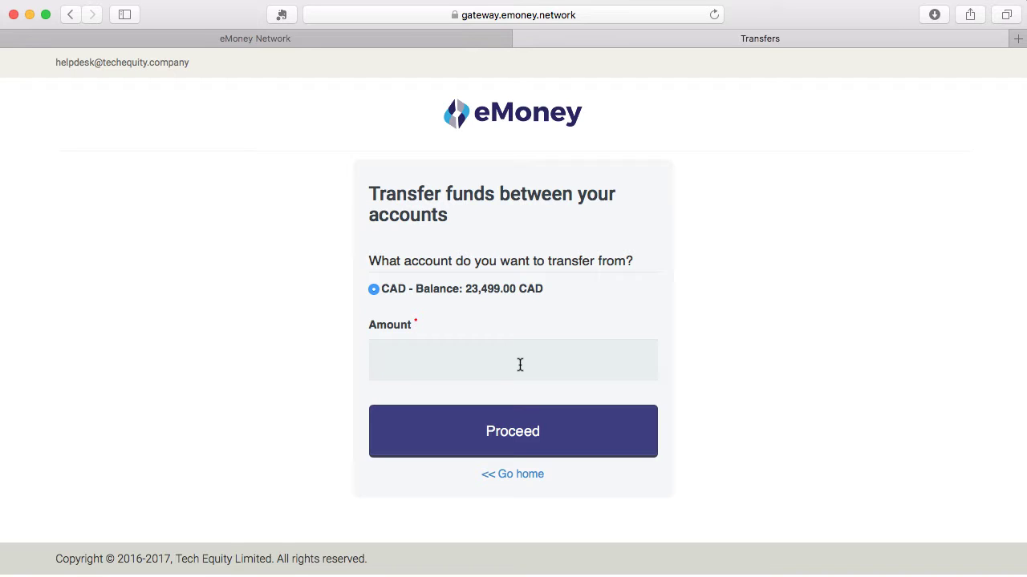
Transfer 1,000 CAD between own accounts, leaving 22,499.00 CAD
type("1000")
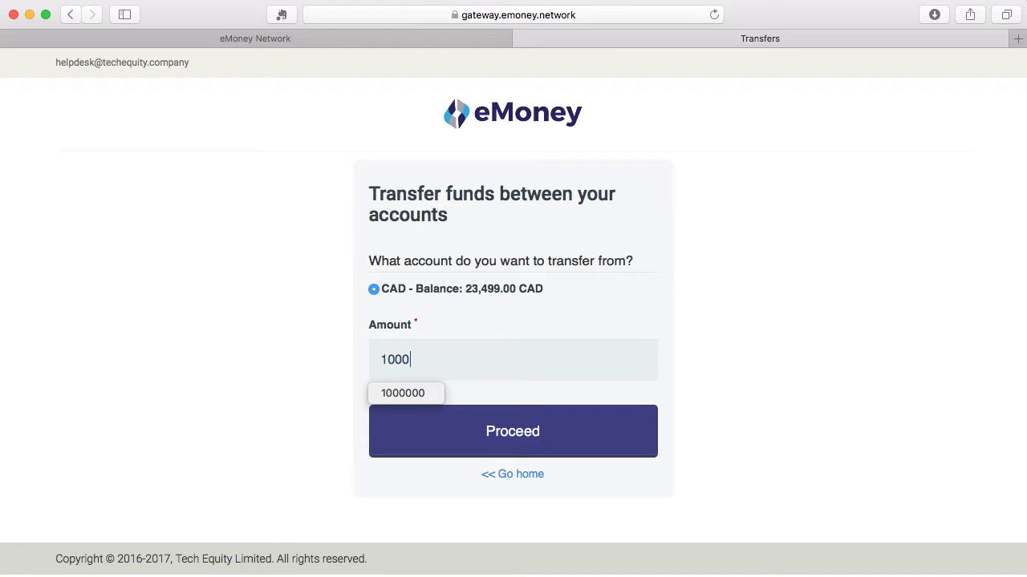
left_click(562, 446)
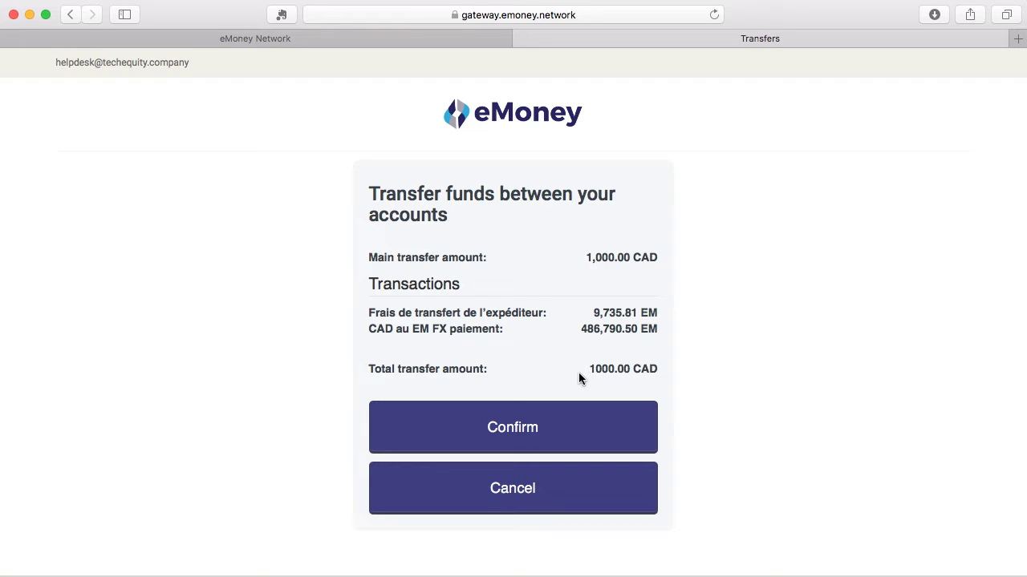
left_click(532, 432)
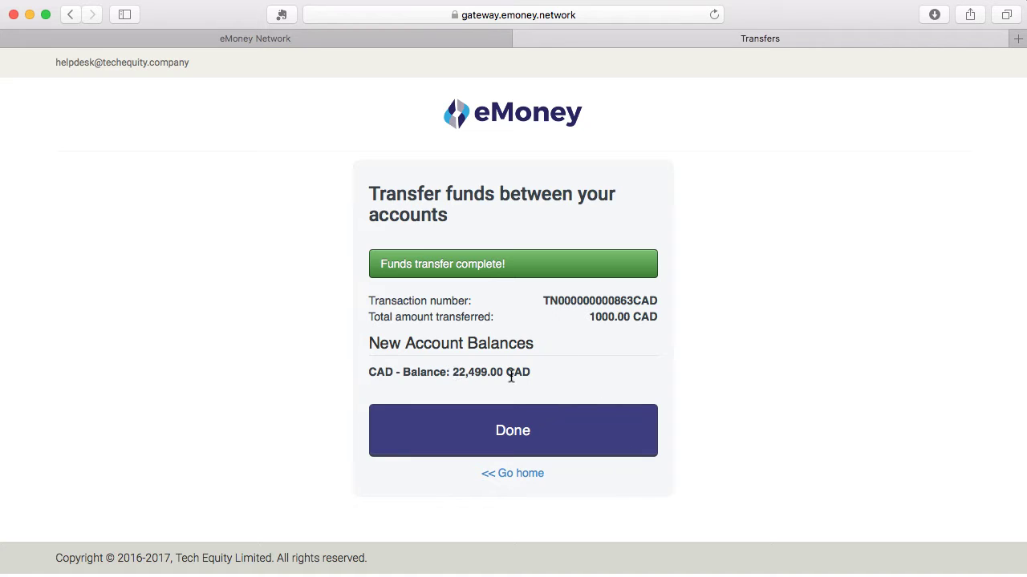
left_click(527, 440)
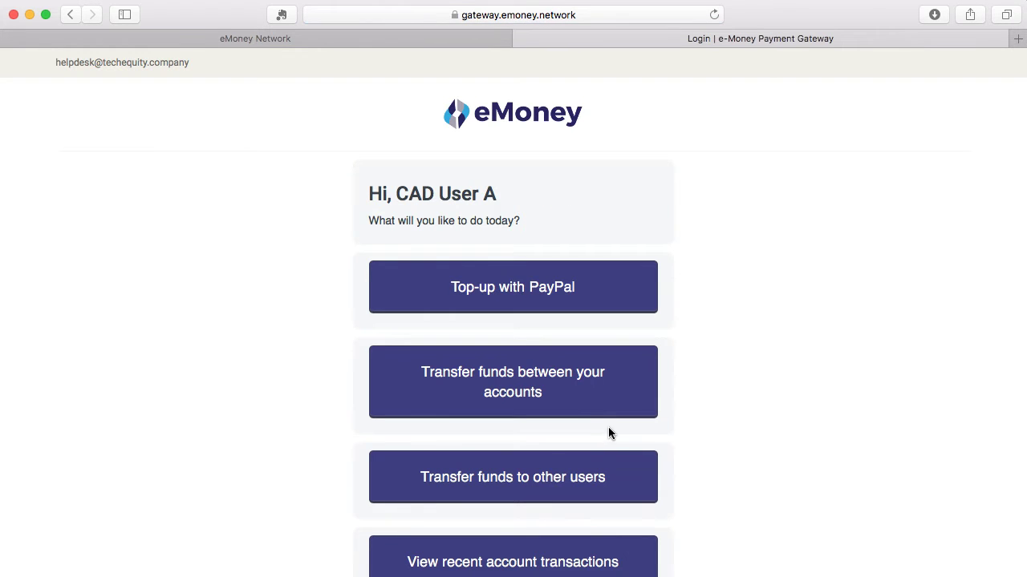
Open the form for transferring funds to another user
scroll(565, 404, "down", 2)
scroll(564, 403, "down", 1)
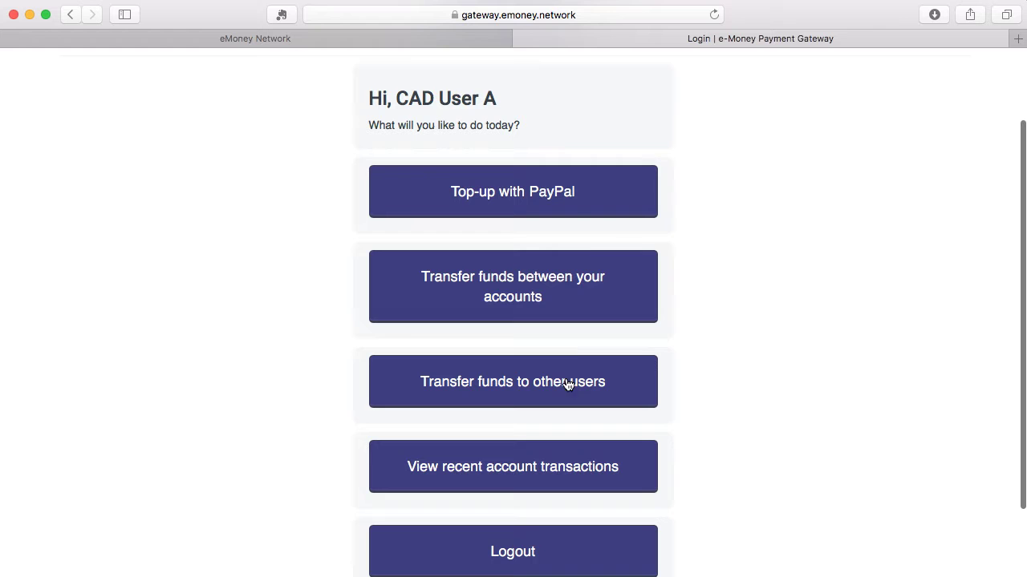
scroll(551, 388, "down", 1)
left_click(552, 391)
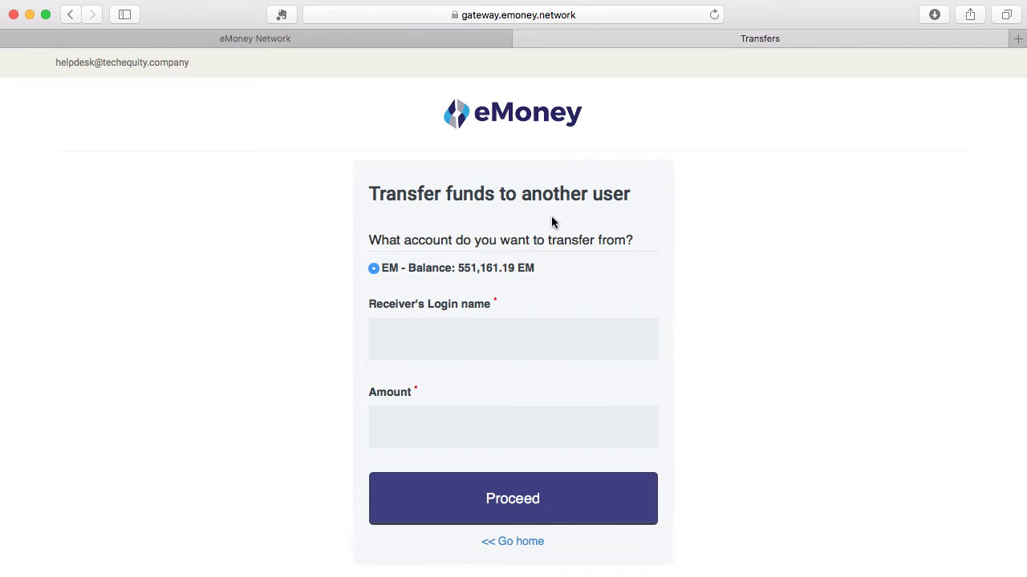
Send 10,000 EM to another user, entering the receiver's login name
left_click(495, 350)
type("caduserb")
left_click(436, 426)
type("10000")
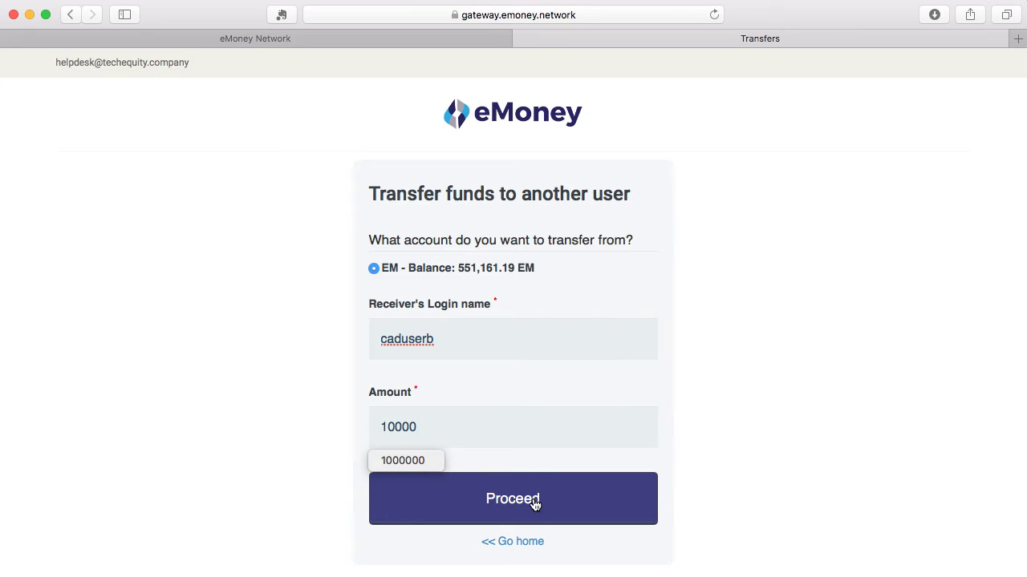
left_click(526, 505)
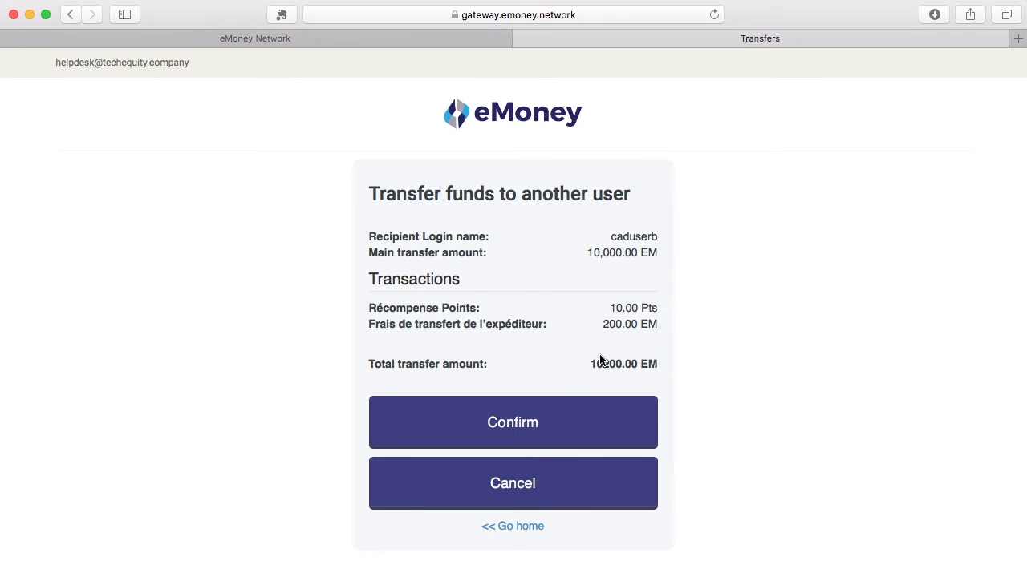
left_click(518, 425)
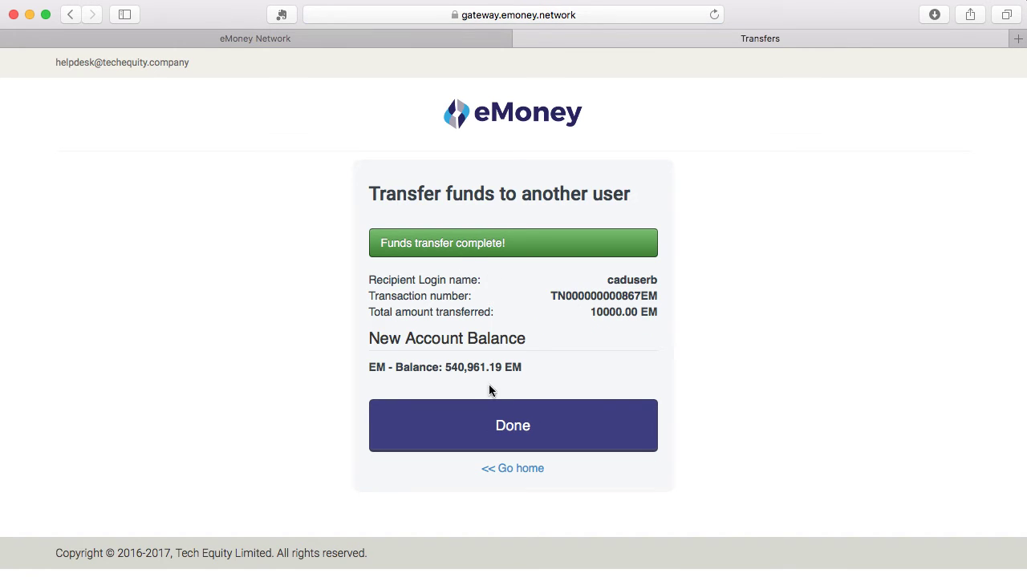
Finish the transfer and open the recent account transactions view
left_click(517, 440)
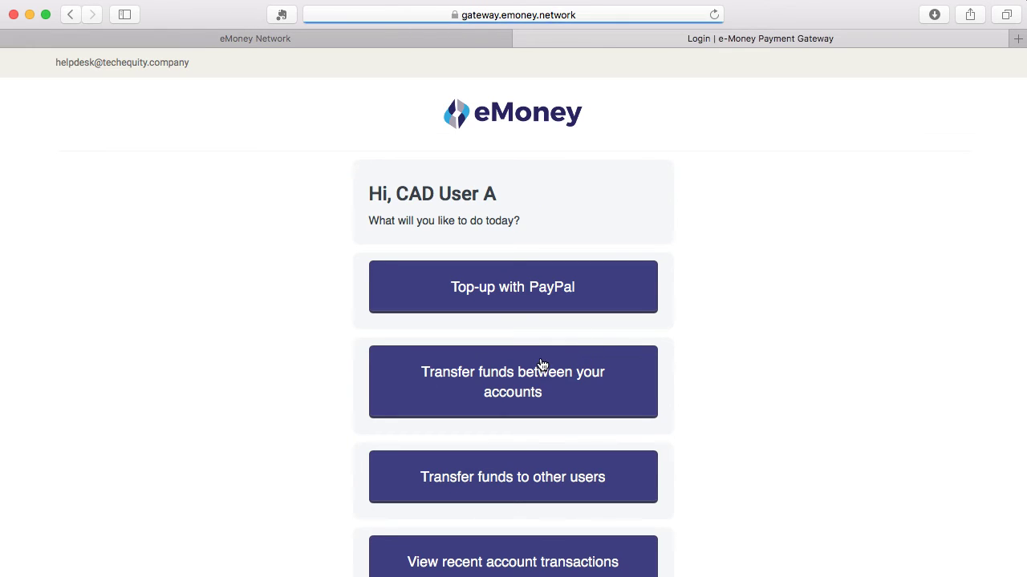
scroll(545, 365, "down", 4)
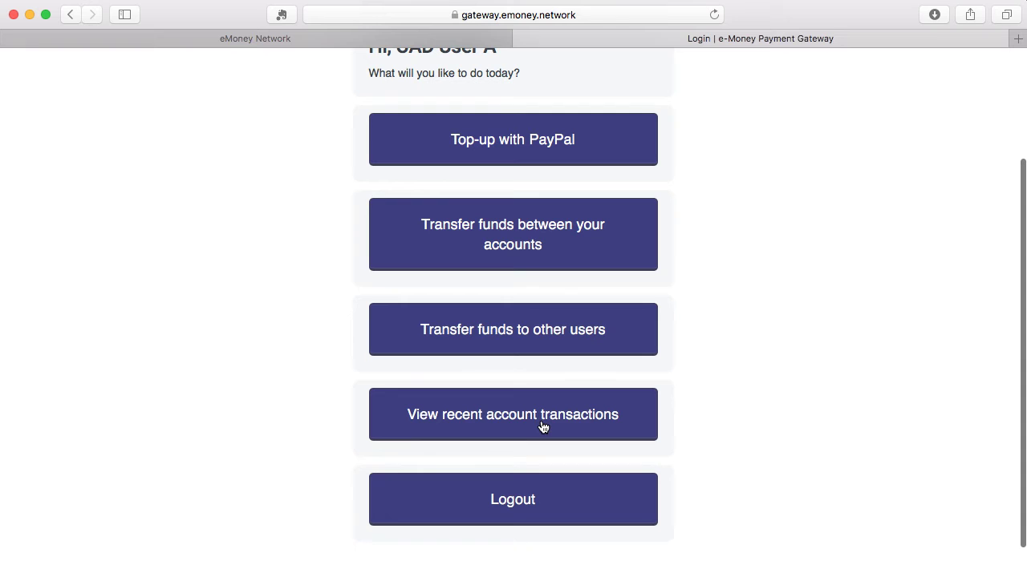
left_click(543, 427)
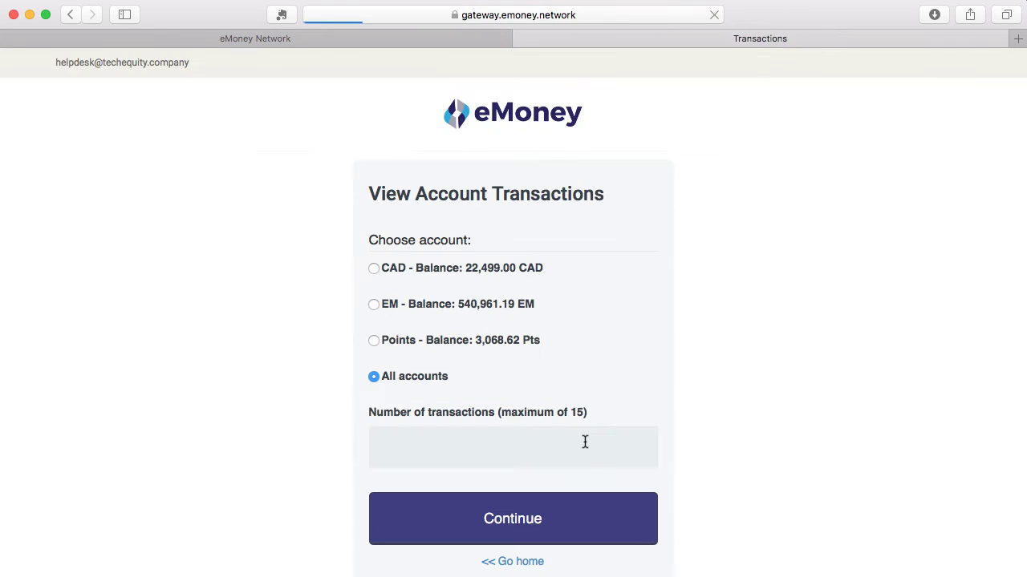
List the last 10 transactions from all accounts and open the 10,000.00 EM transfer's details
left_click(373, 269)
left_click(373, 304)
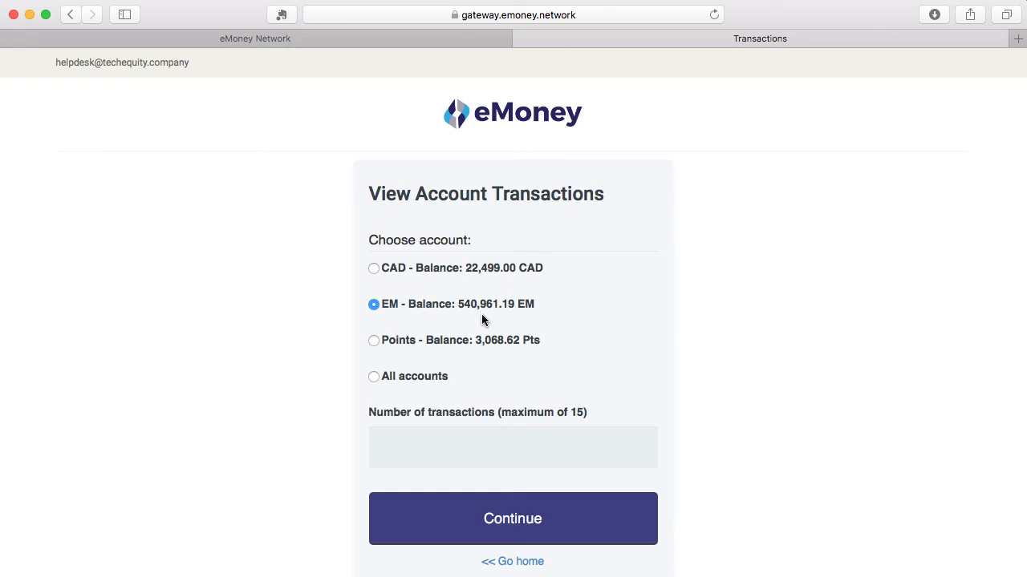
left_click(475, 450)
type("10")
left_click(375, 379)
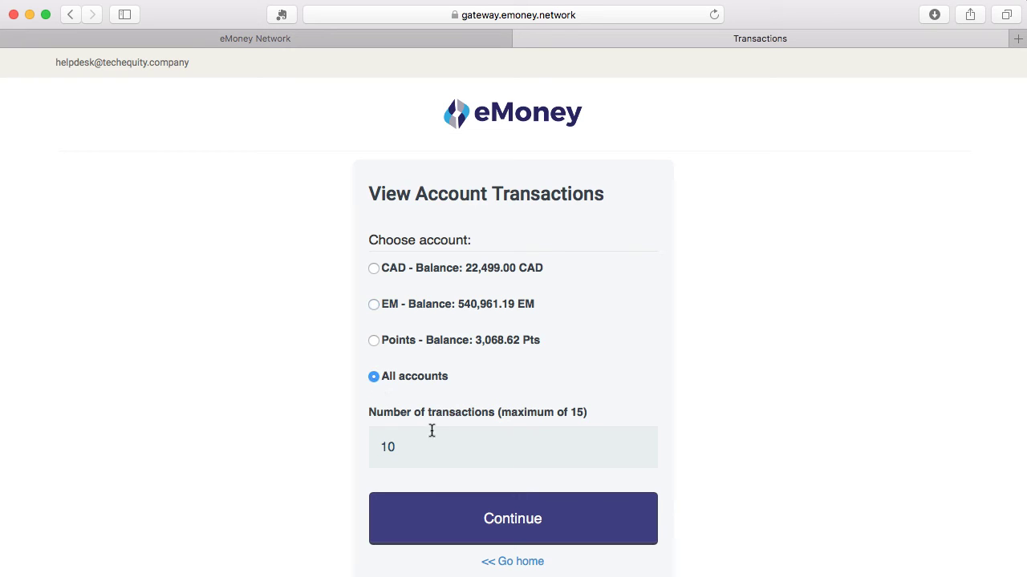
left_click(515, 531)
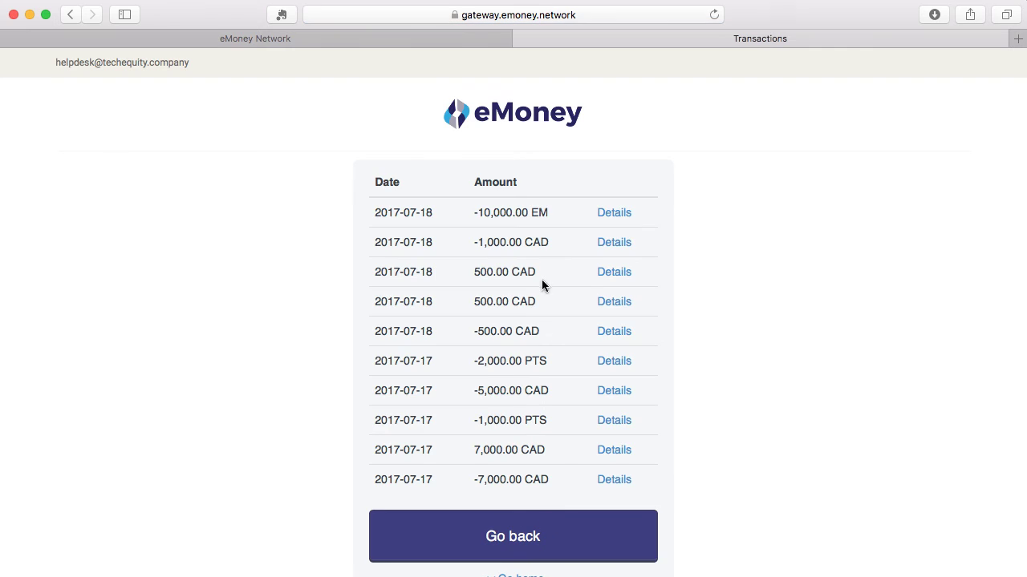
scroll(530, 270, "down", 2)
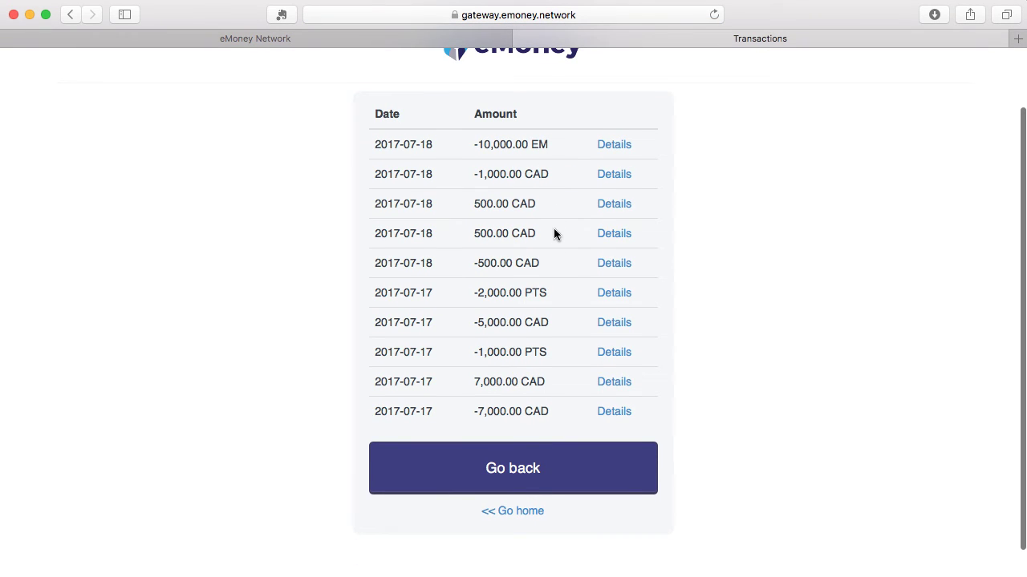
left_click(614, 146)
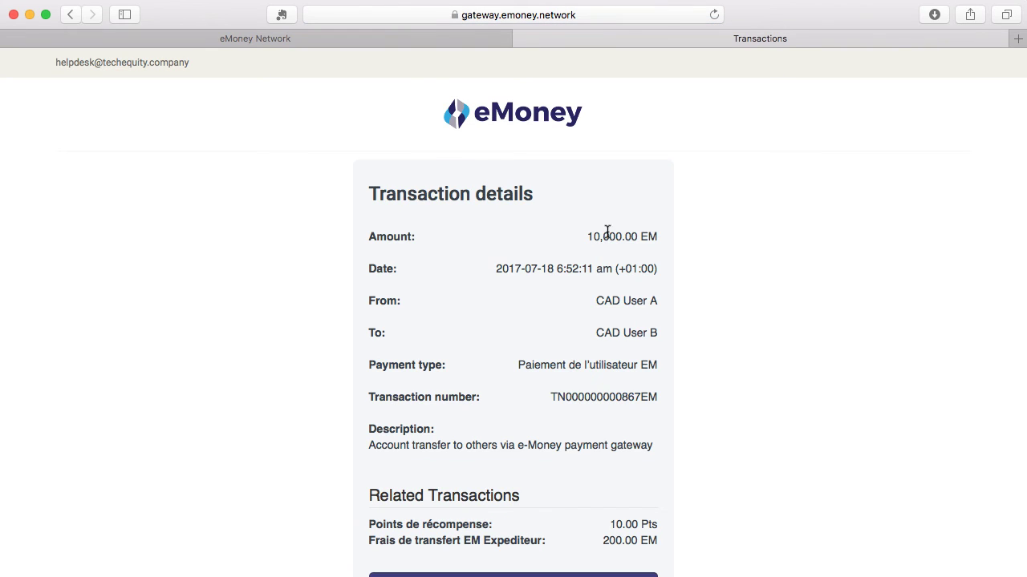
Leave the transaction details page via Go home, back to the home menu
scroll(517, 320, "down", 2)
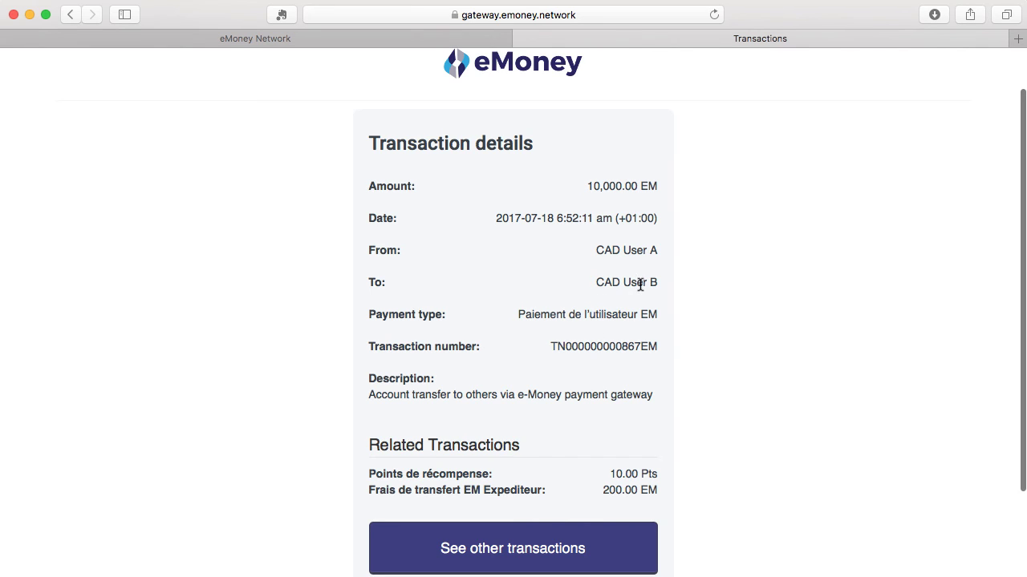
scroll(521, 369, "down", 4)
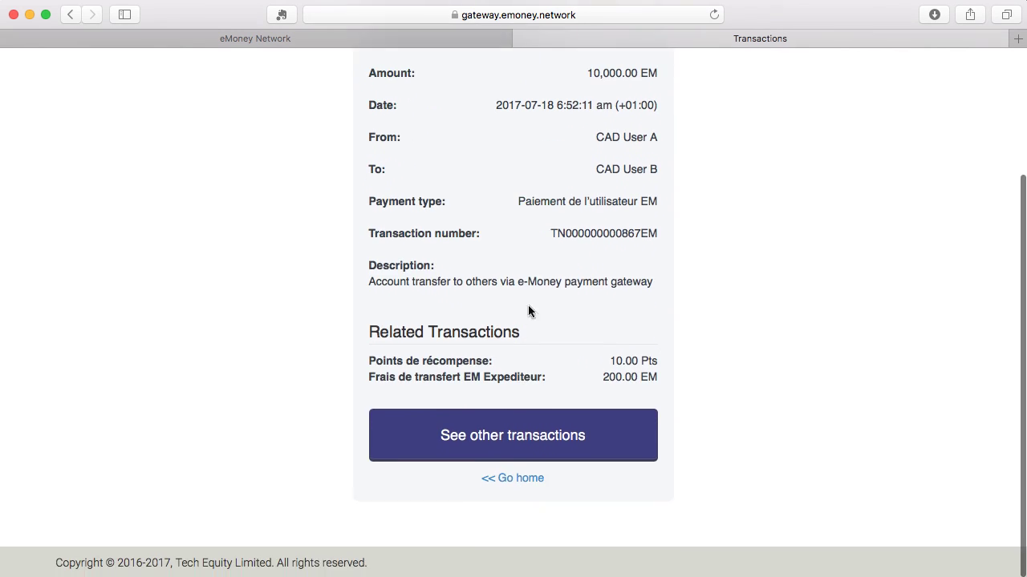
left_click(505, 486)
scroll(513, 481, "down", 2)
scroll(514, 478, "down", 4)
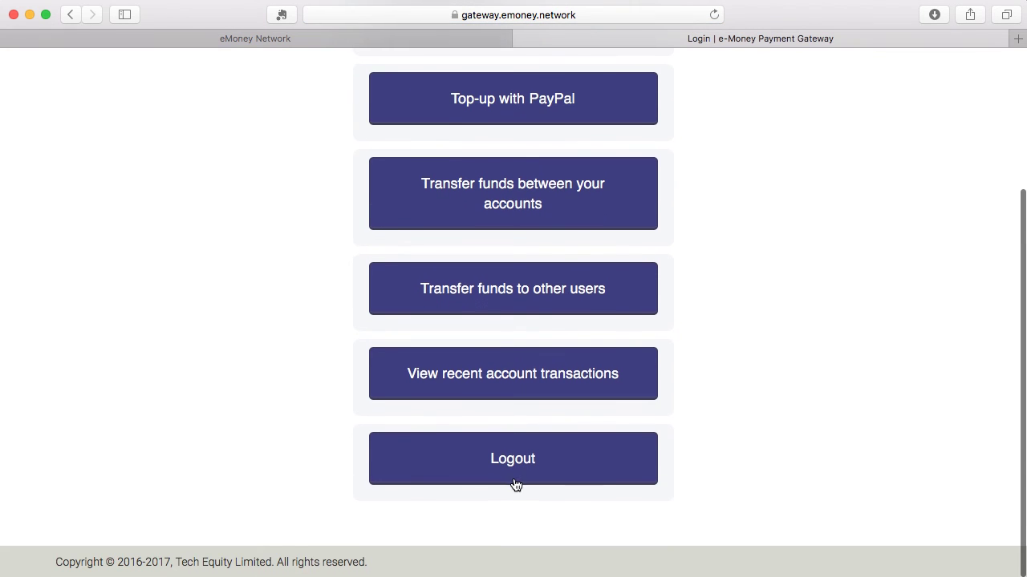
scroll(559, 250, "up", 6)
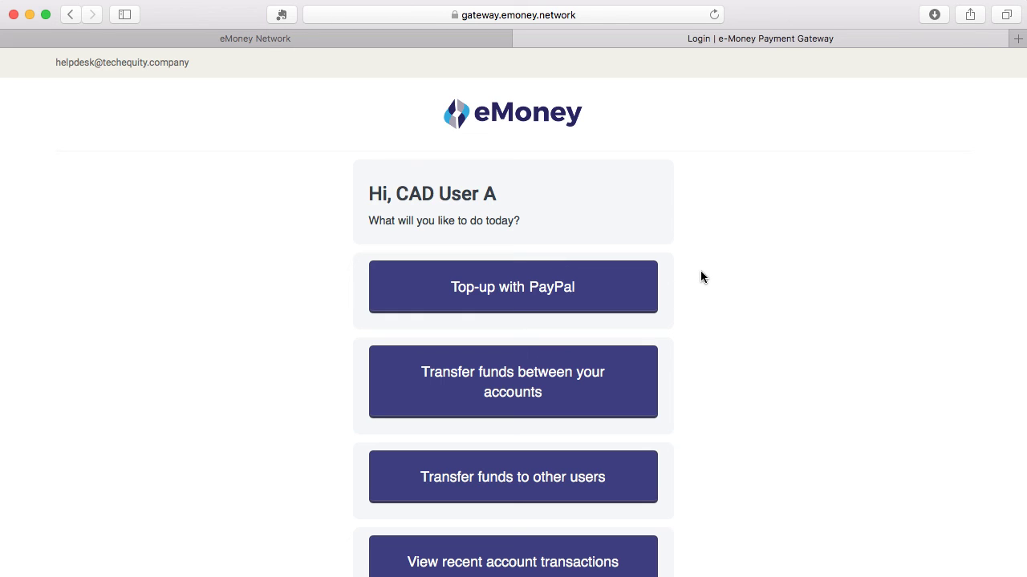
scroll(702, 287, "down", 5)
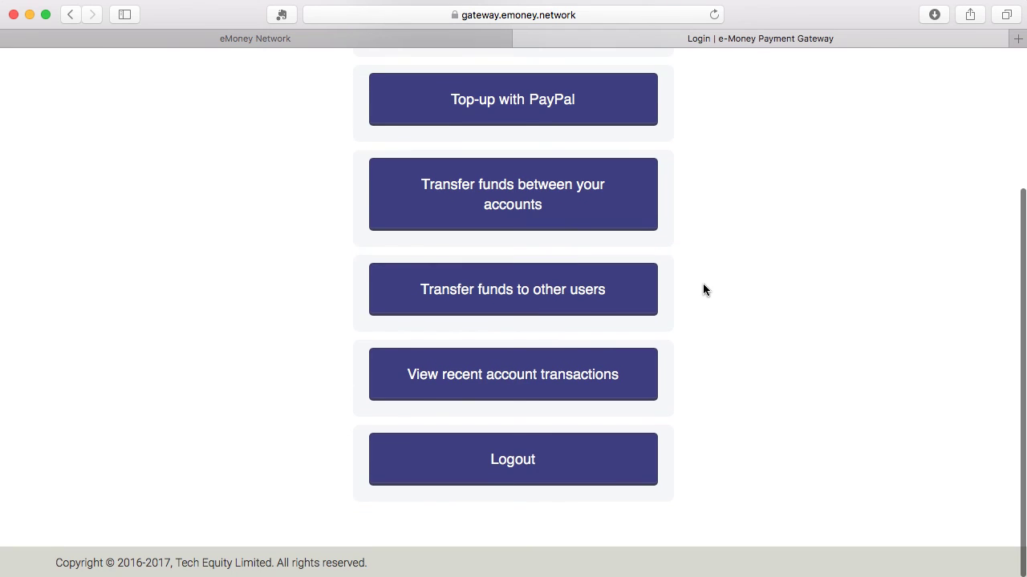